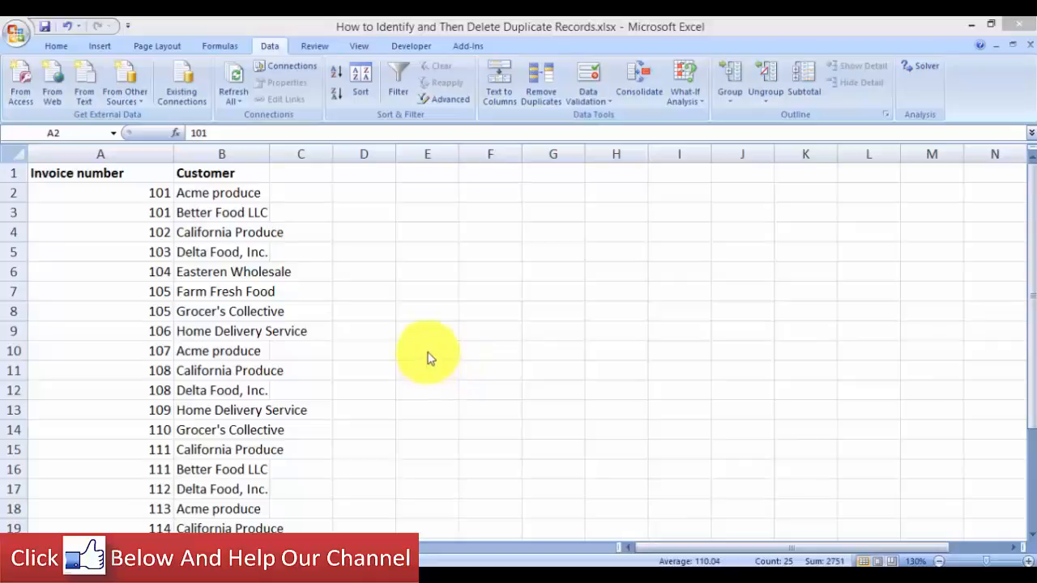
- Examine the repeated invoice numbers in A2:A3, A7:A8 and A11:A12
click(138, 221)
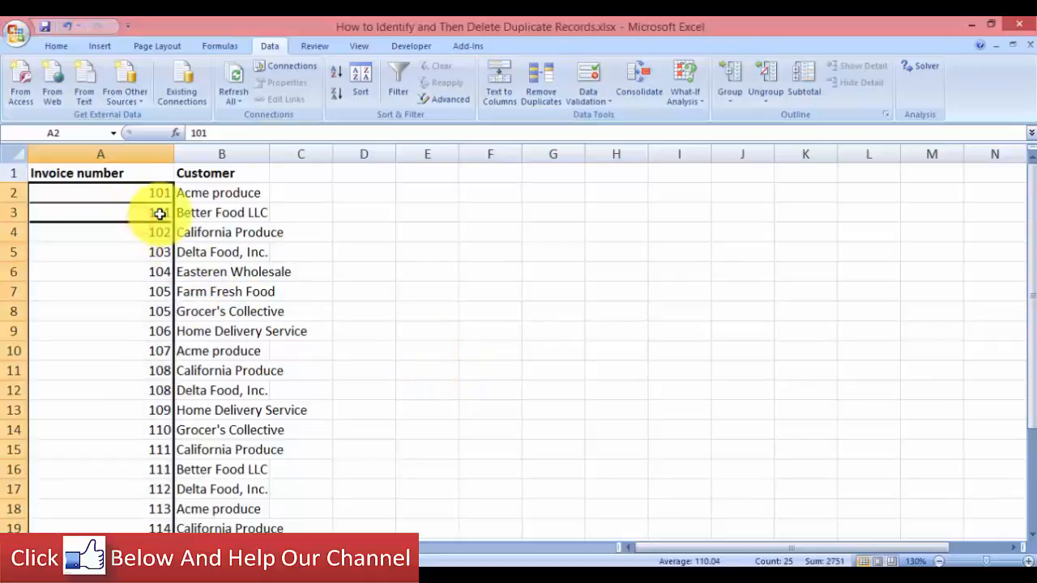
drag(139, 197, 154, 209)
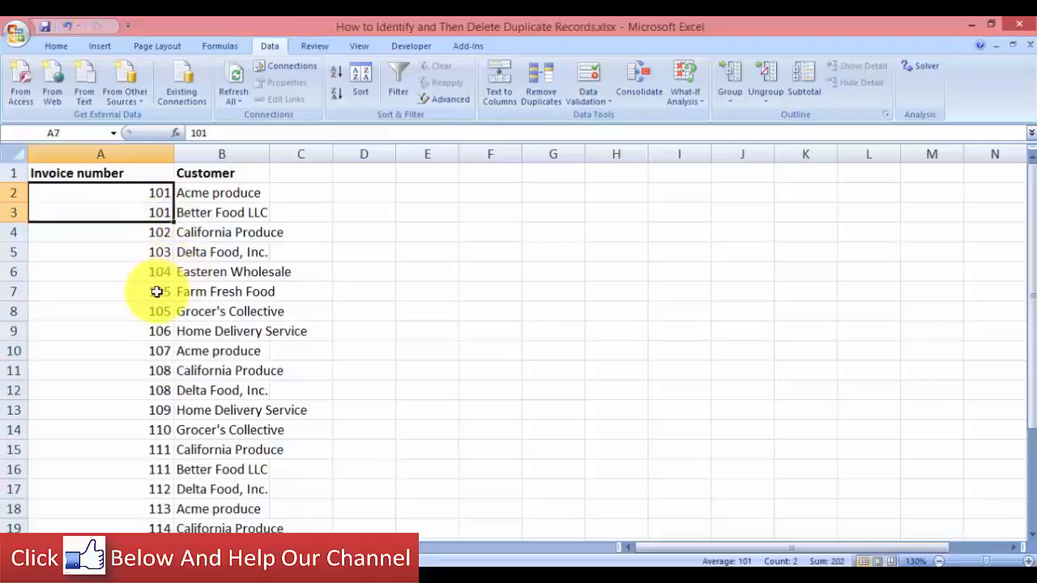
drag(155, 290, 155, 311)
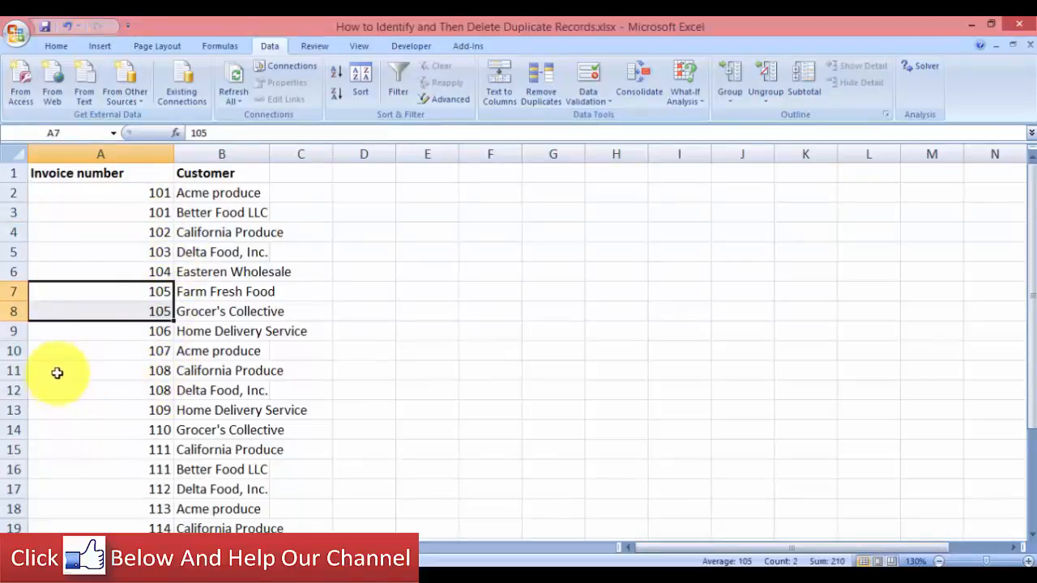
drag(70, 370, 93, 386)
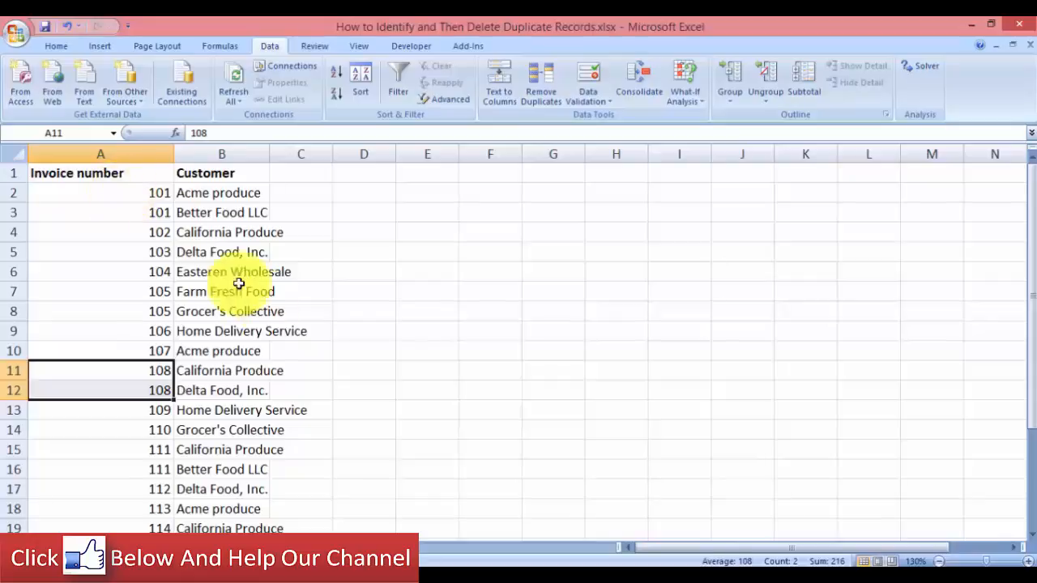
click(377, 313)
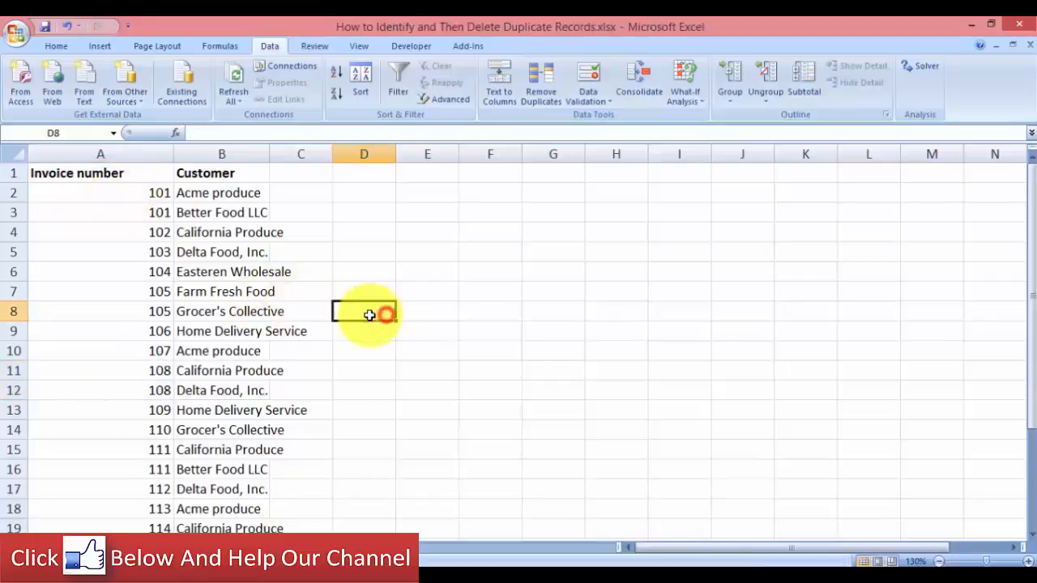
- Apply data validation to the invoice numbers in A2:A26, allowing Custom values with the formula =COUNTIF(A:A,A2)=1
click(129, 154)
click(134, 216)
click(134, 196)
drag(135, 196, 141, 506)
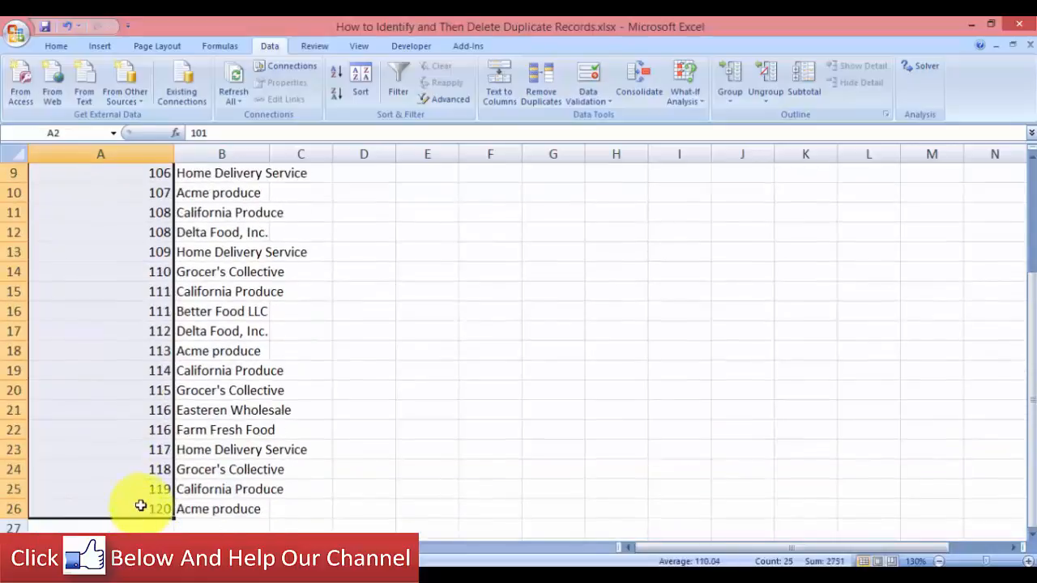
scroll(486, 340, up, 3)
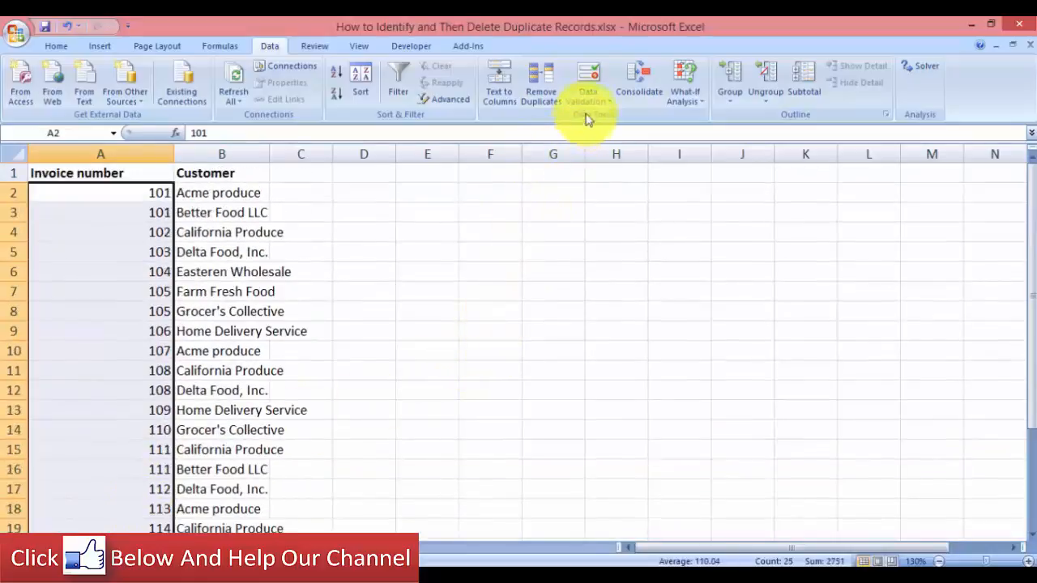
click(603, 77)
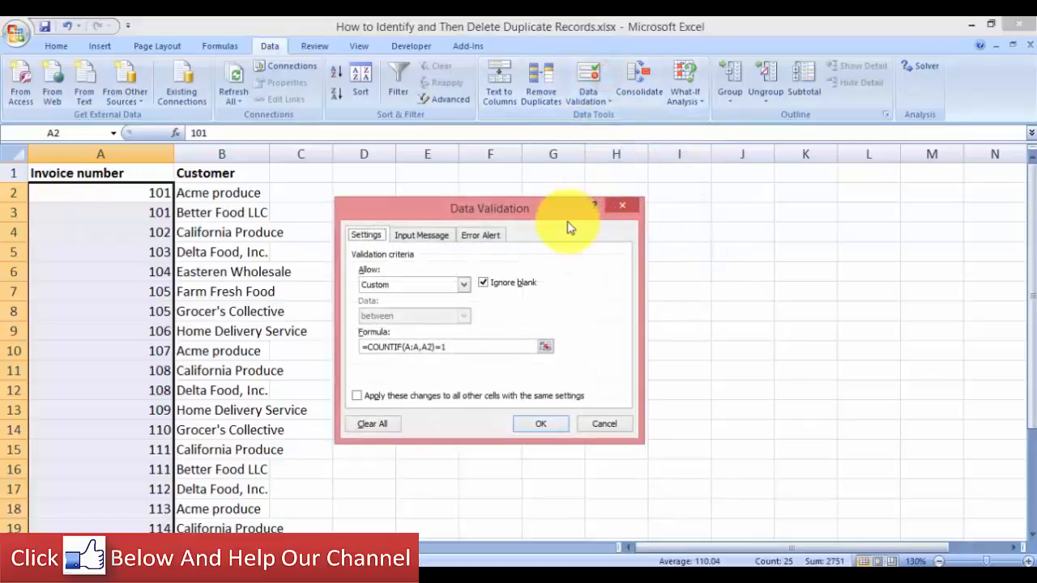
drag(561, 209, 561, 198)
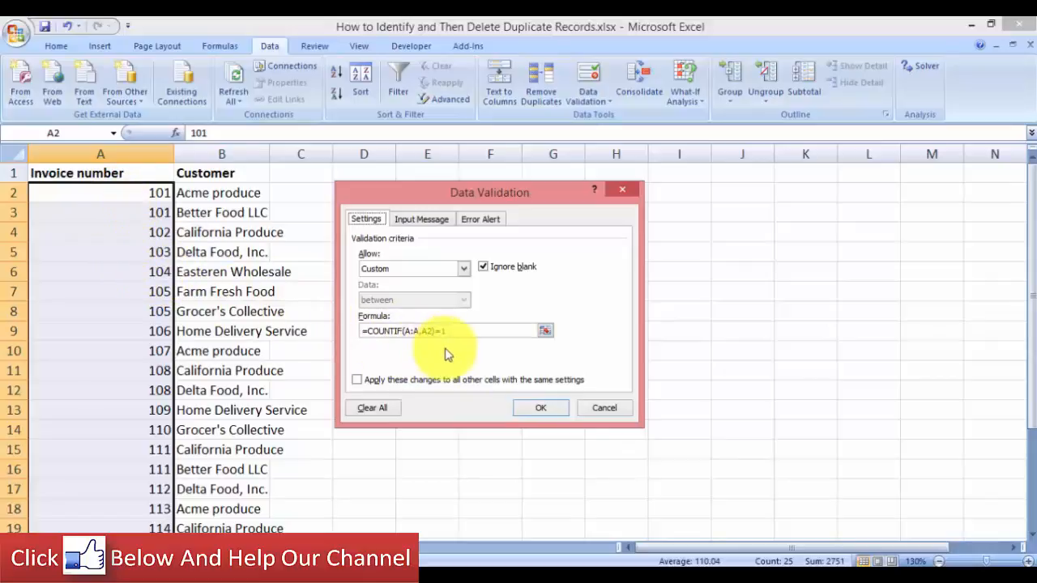
text(1)
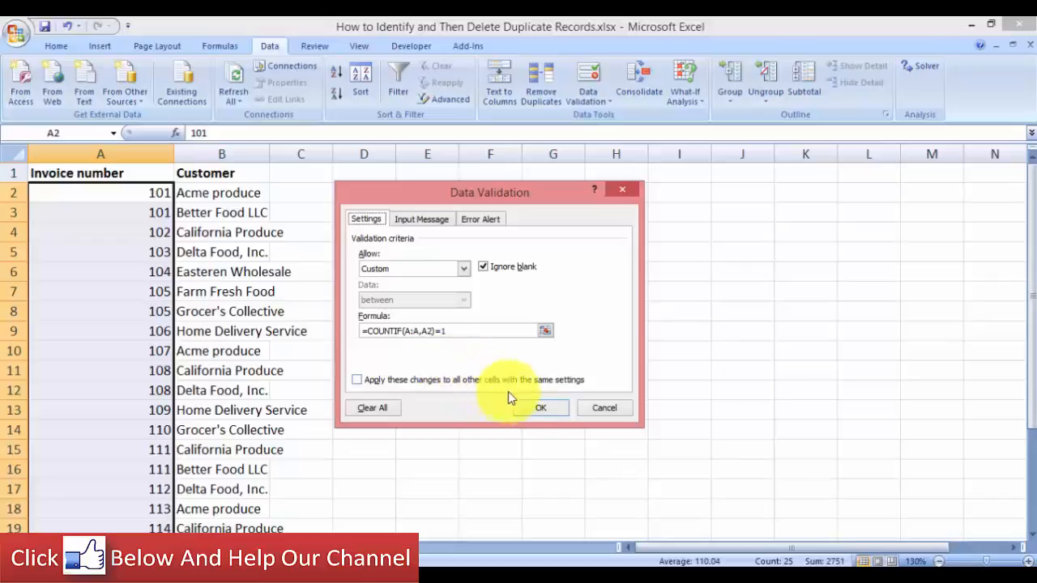
click(528, 405)
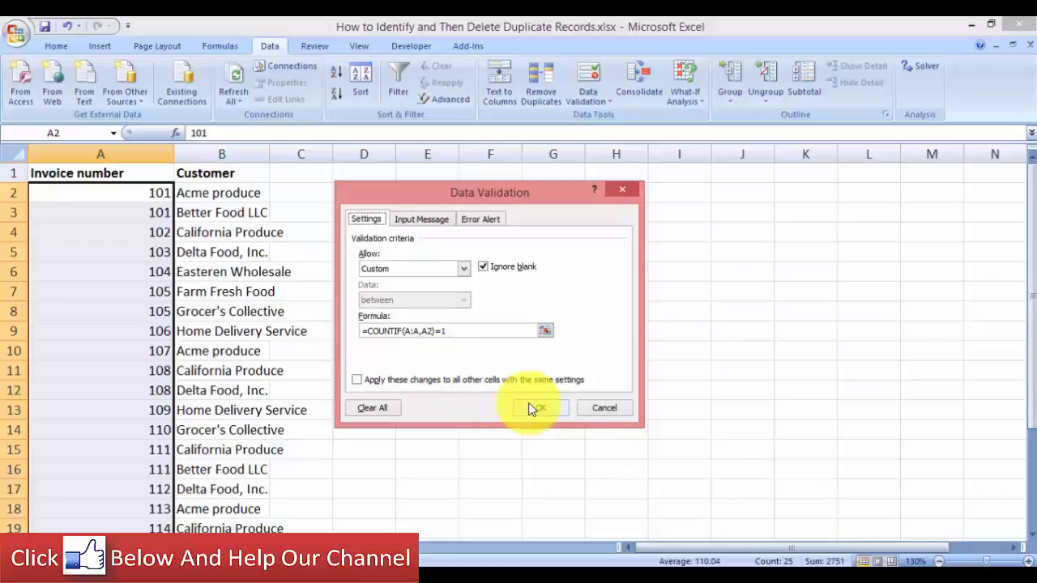
click(467, 269)
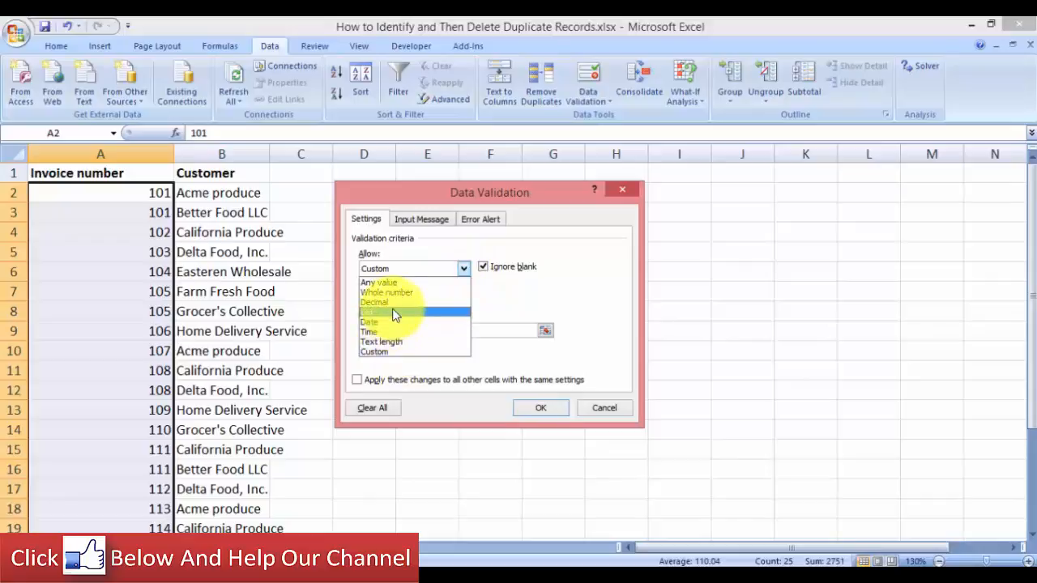
click(392, 352)
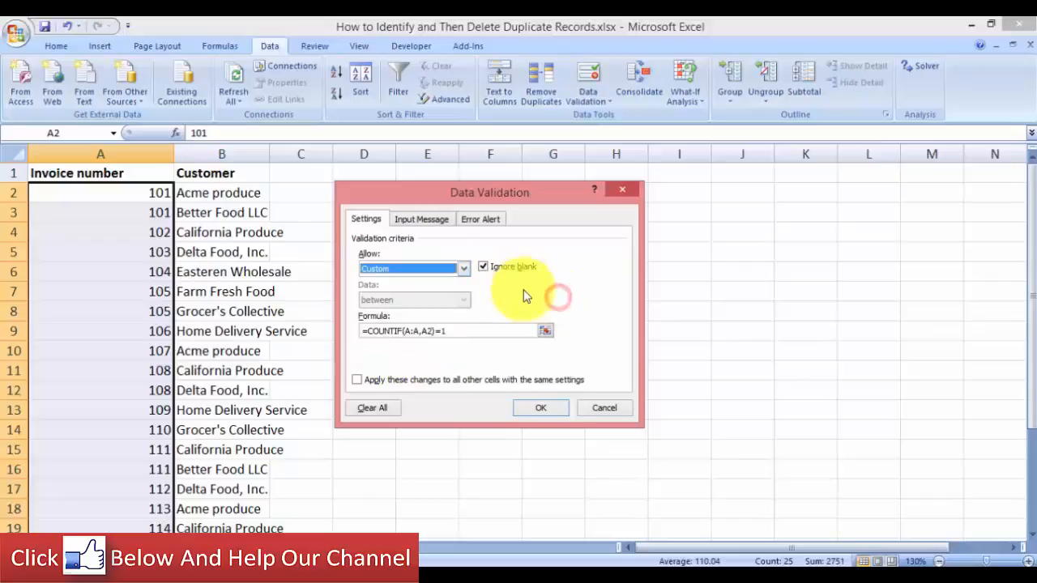
click(562, 410)
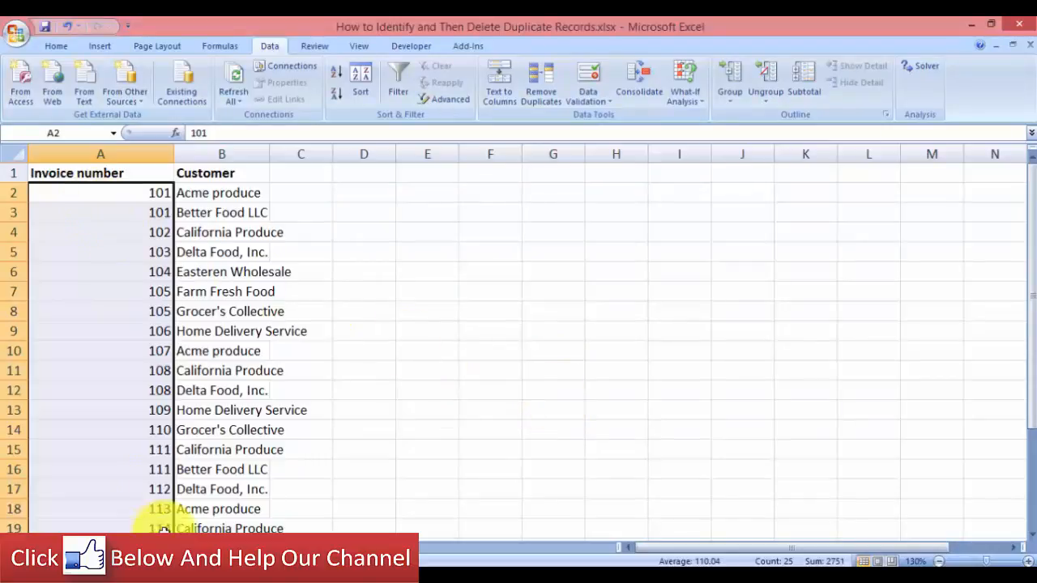
- Circle the invalid data in the Invoice number column and review the circled entries down the list
click(611, 103)
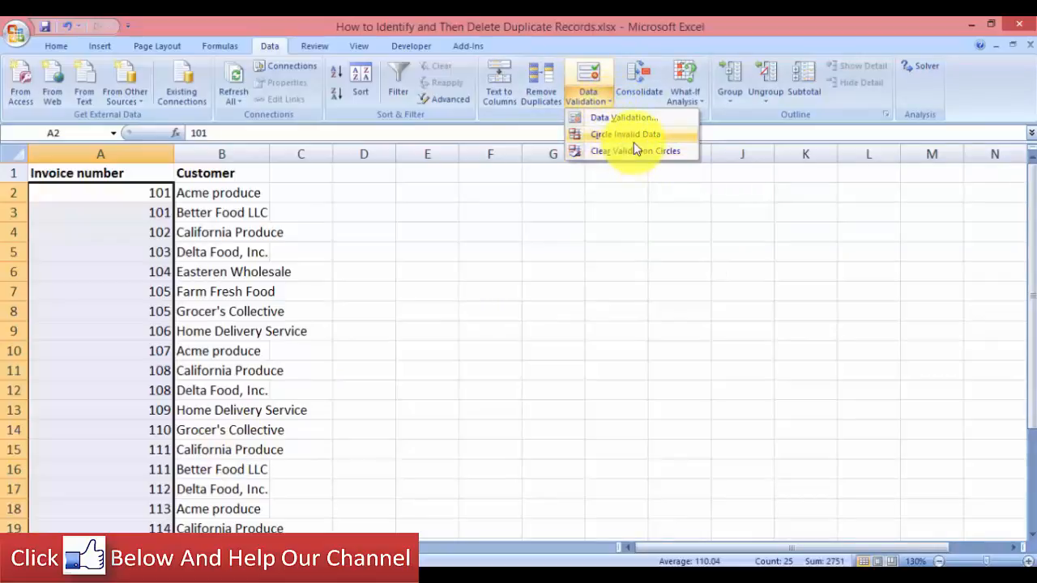
click(634, 136)
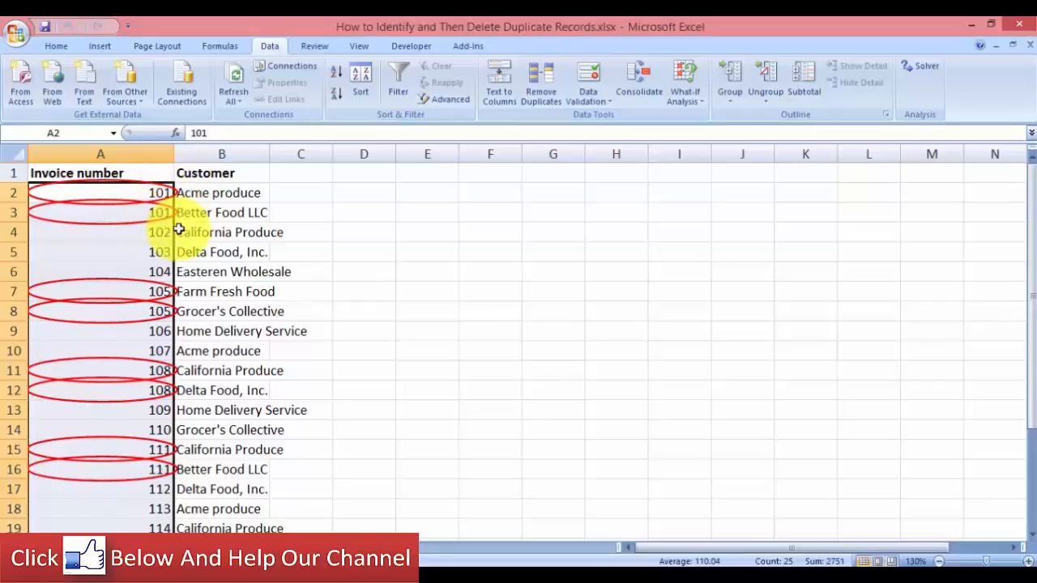
scroll(207, 272, down, 3)
scroll(207, 272, up, 3)
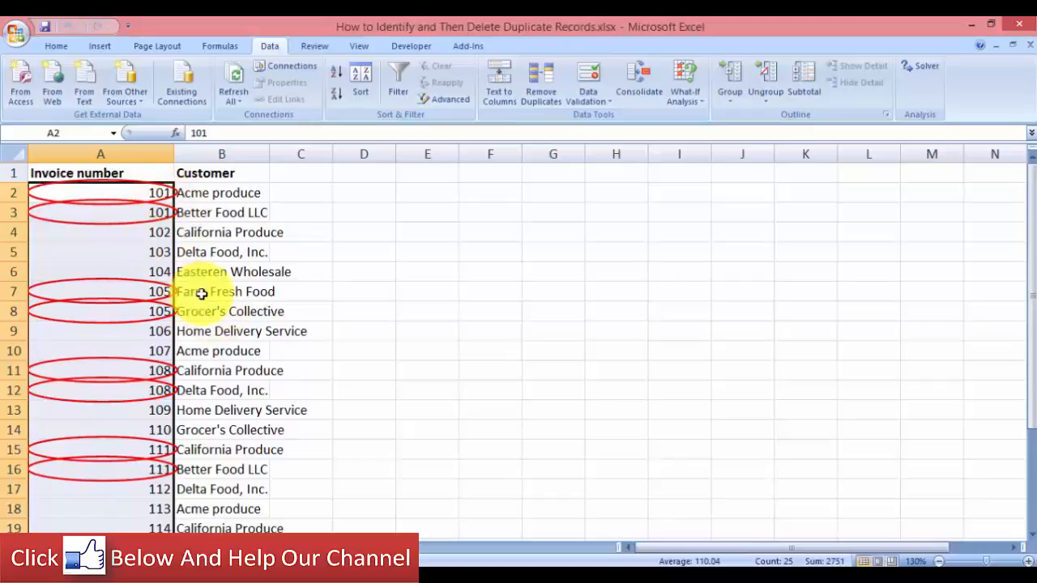
scroll(162, 340, down, 2)
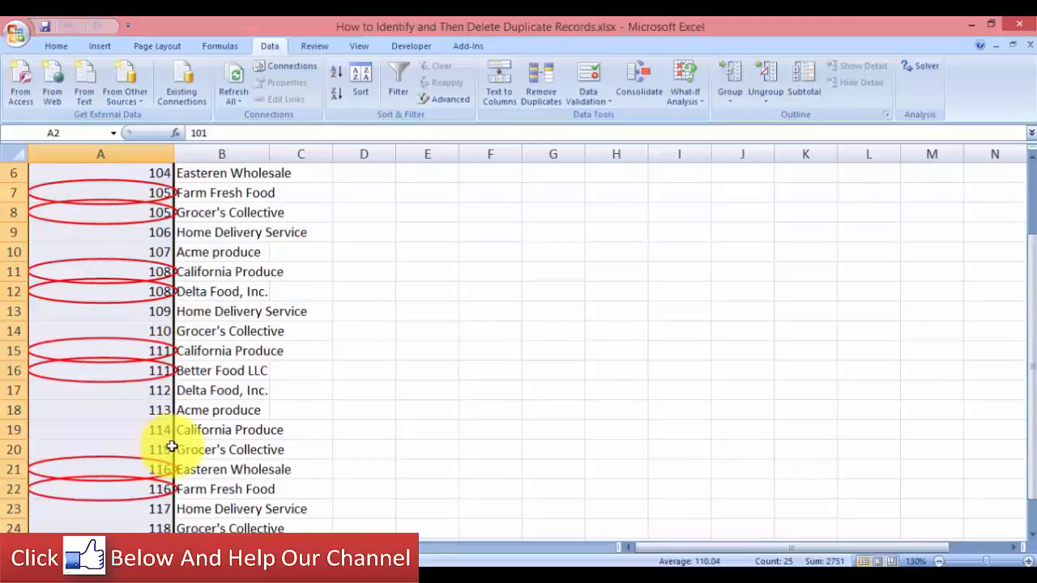
scroll(243, 453, up, 2)
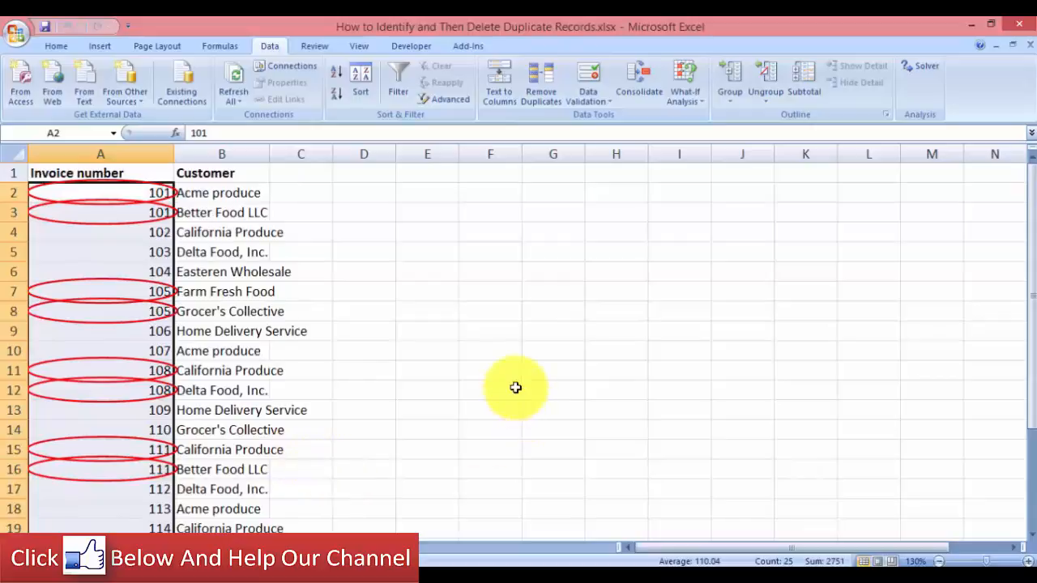
- Clear the validation circles from the Invoice number column and deselect the range
click(611, 105)
click(620, 150)
click(481, 353)
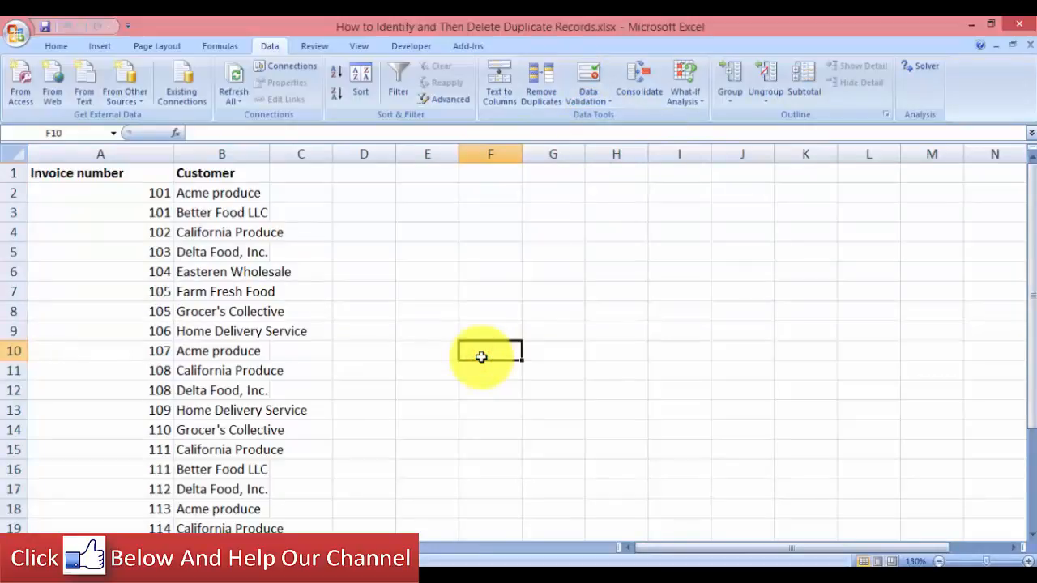
click(544, 99)
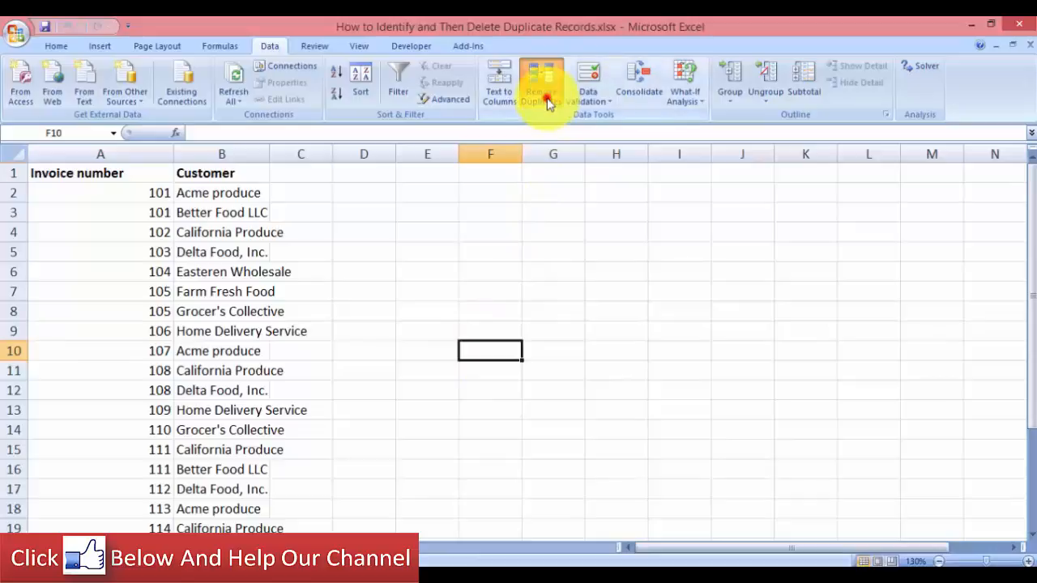
click(779, 276)
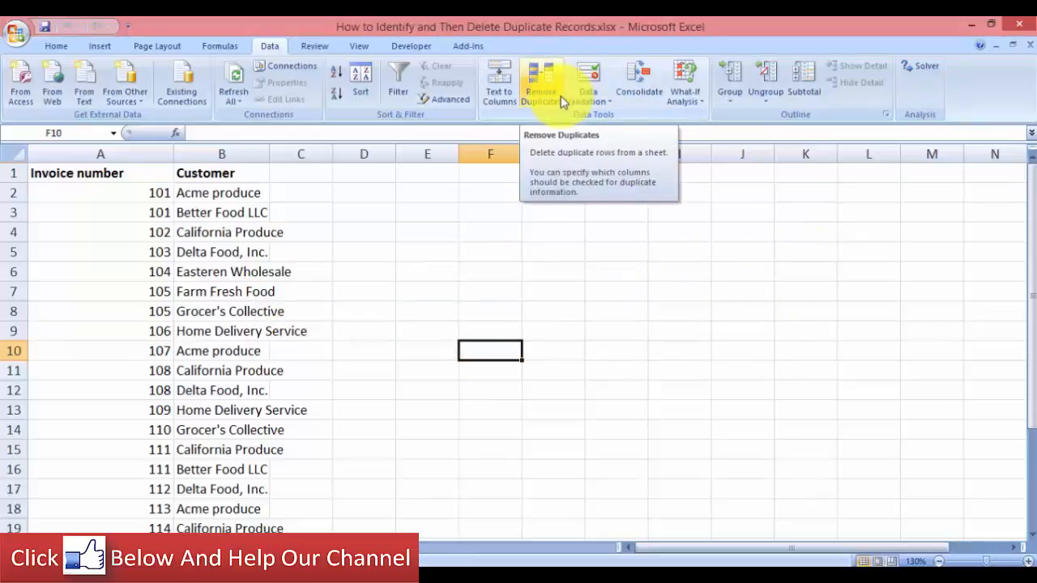
click(127, 200)
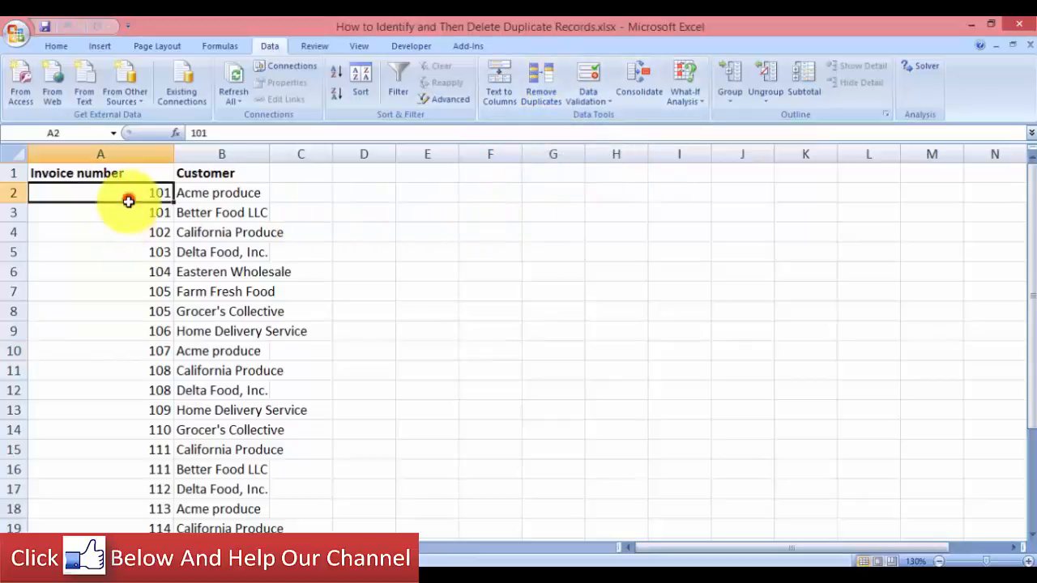
key(ctrl+shift+Down)
mouse_move(127, 528)
mouse_down()
mouse_move(116, 513)
mouse_move(127, 508)
mouse_up()
scroll(770, 331, up, 3)
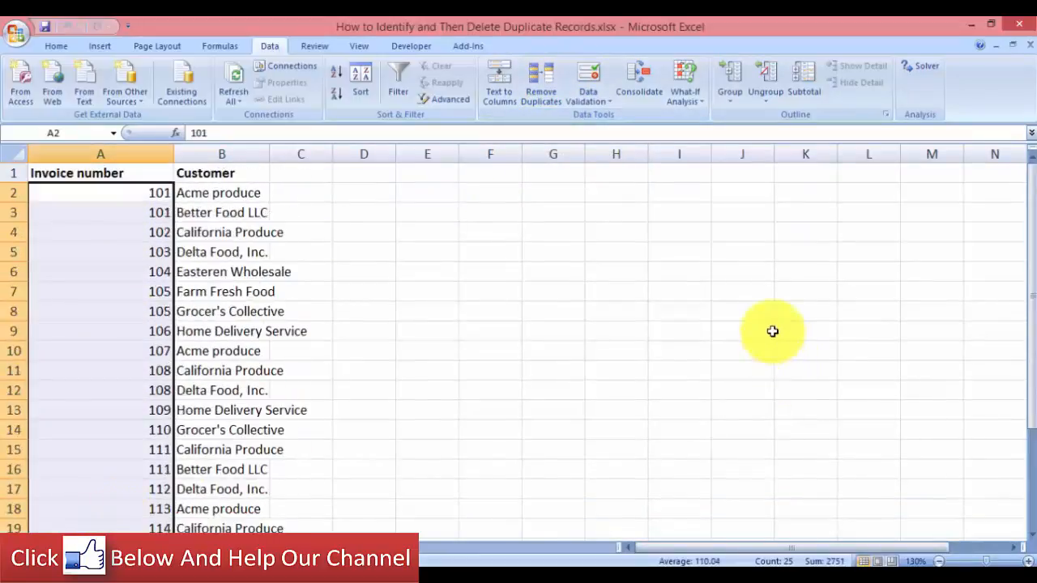
click(549, 104)
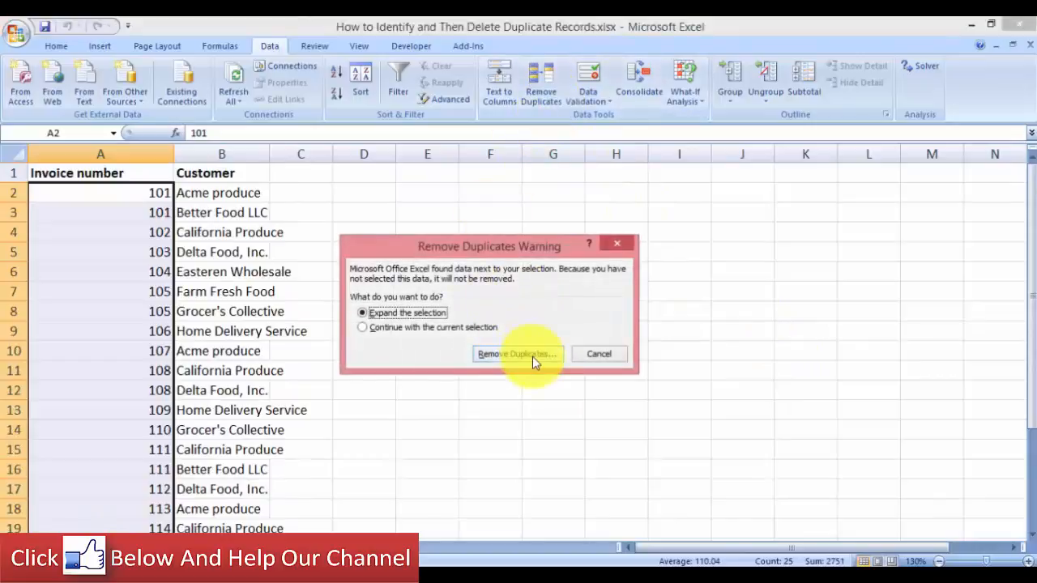
click(595, 356)
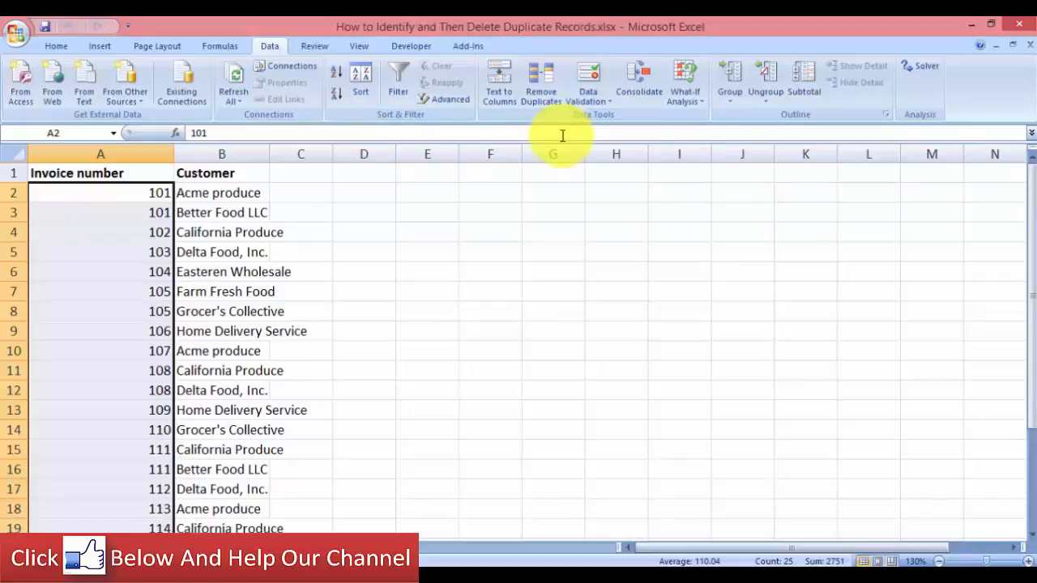
click(549, 98)
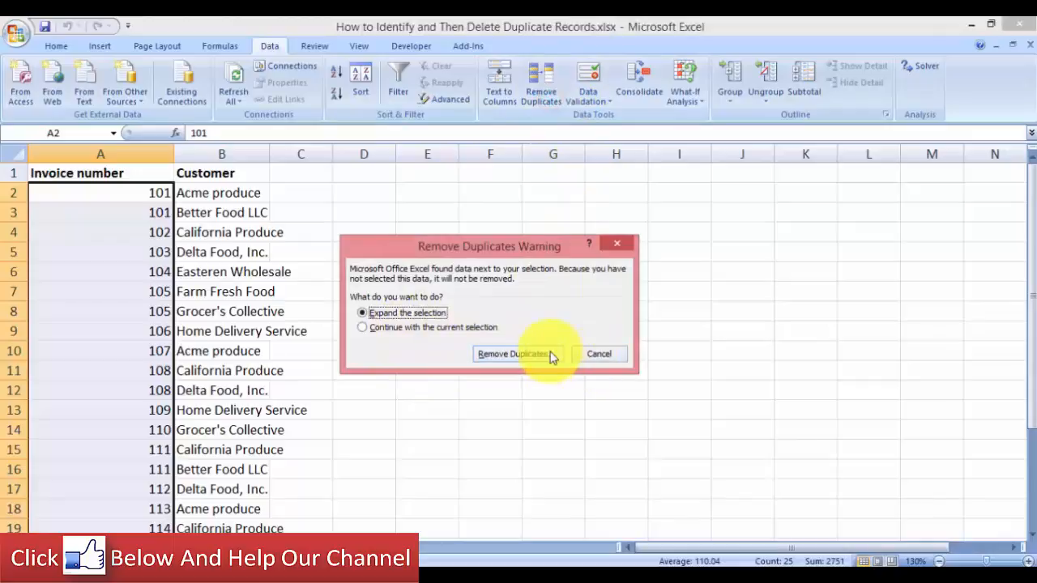
click(582, 355)
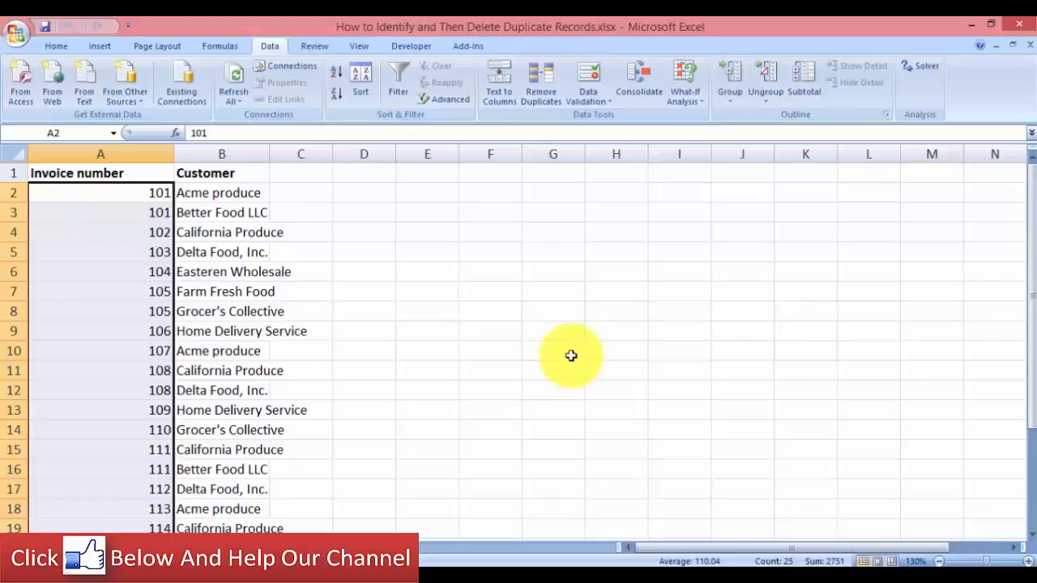
click(421, 313)
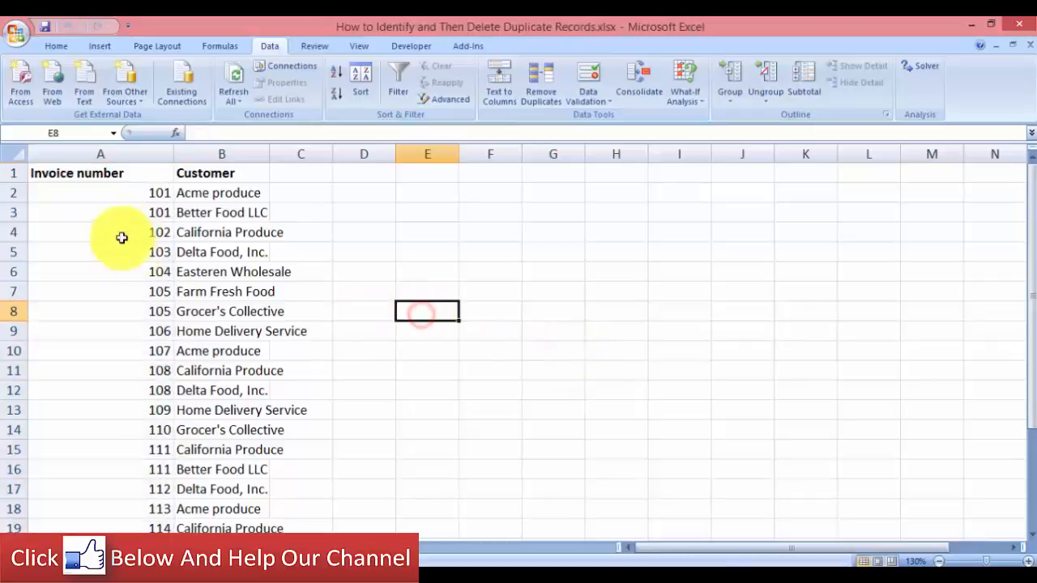
- Start a Duplicate Values conditional formatting rule for the invoice numbers in A2:A26
click(131, 195)
drag(127, 326, 128, 507)
scroll(718, 467, up, 3)
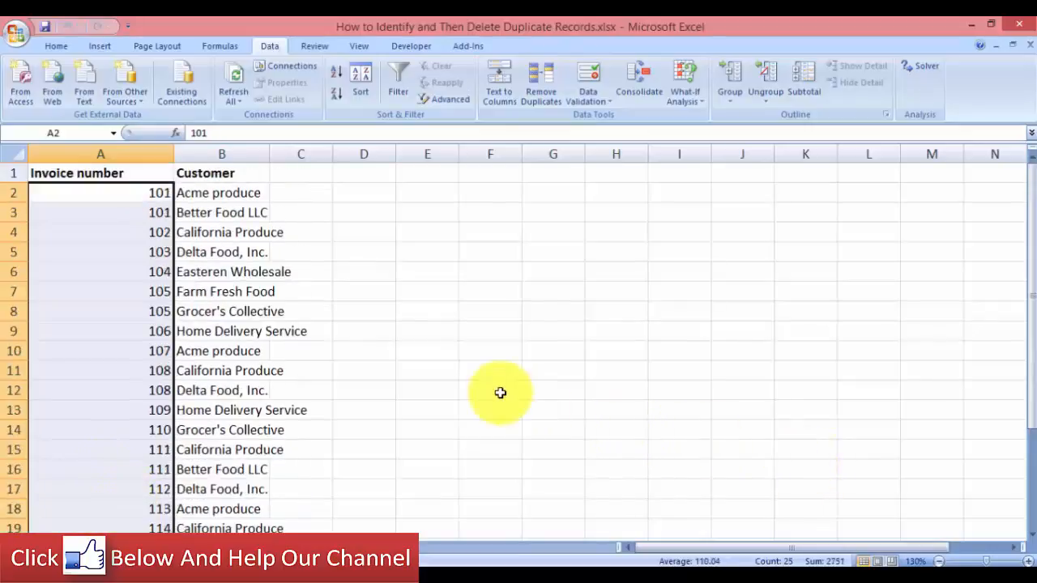
click(60, 46)
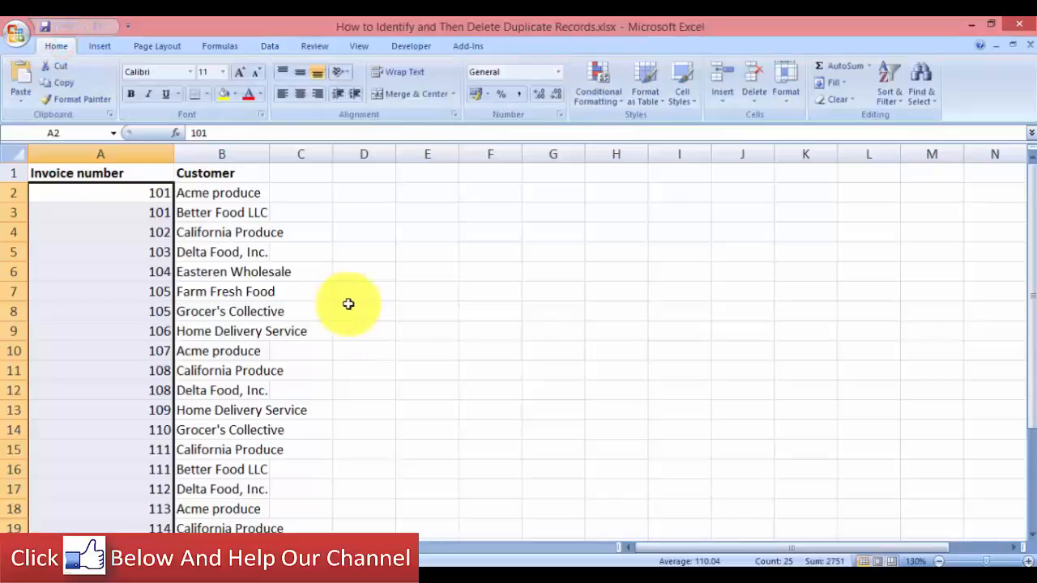
click(621, 106)
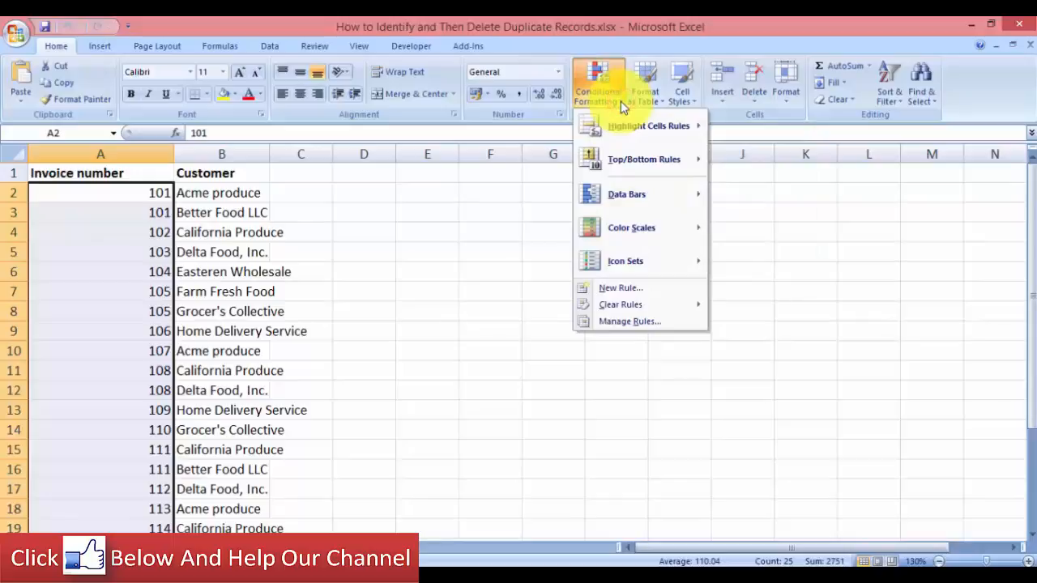
mouse_move(635, 137)
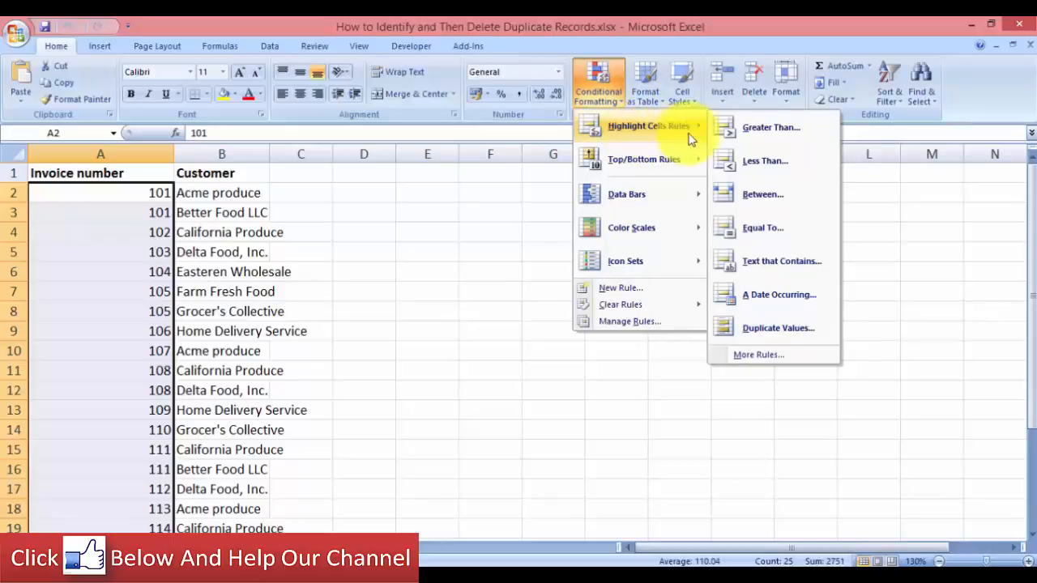
click(766, 334)
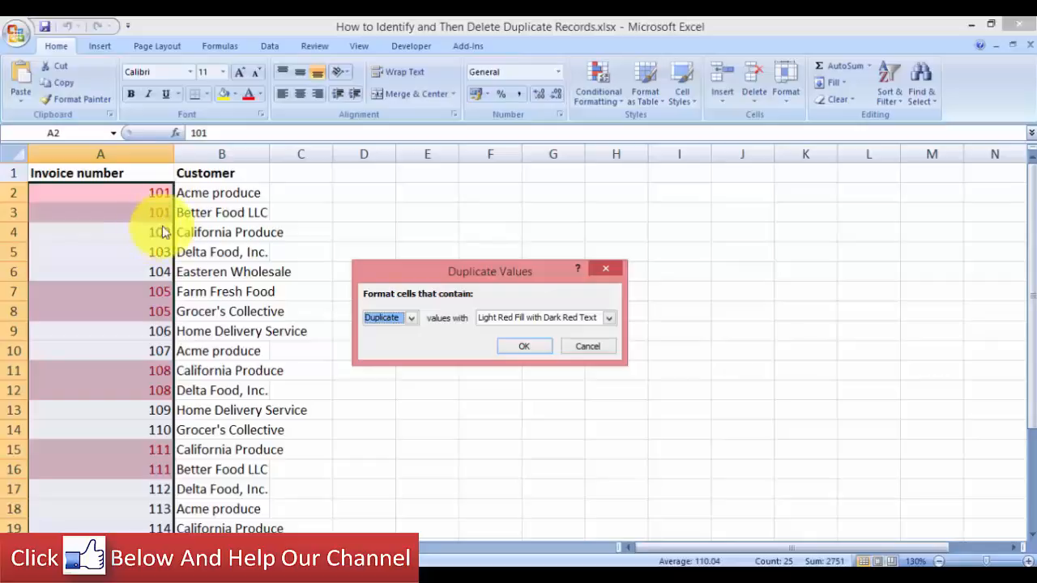
- Preview the highlighting rule on Unique values and set it back to Duplicate
click(608, 318)
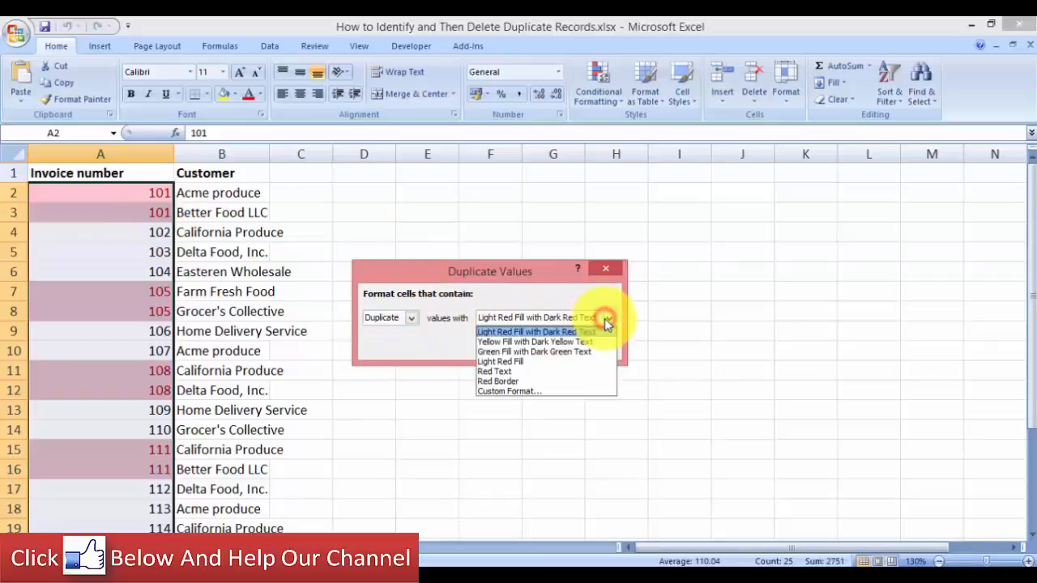
click(377, 331)
click(411, 318)
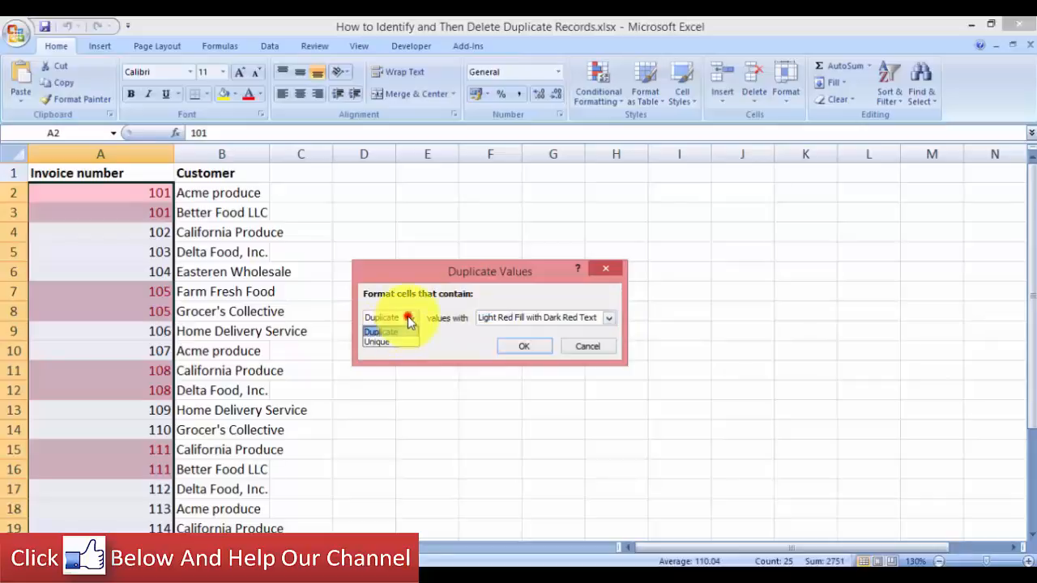
click(381, 343)
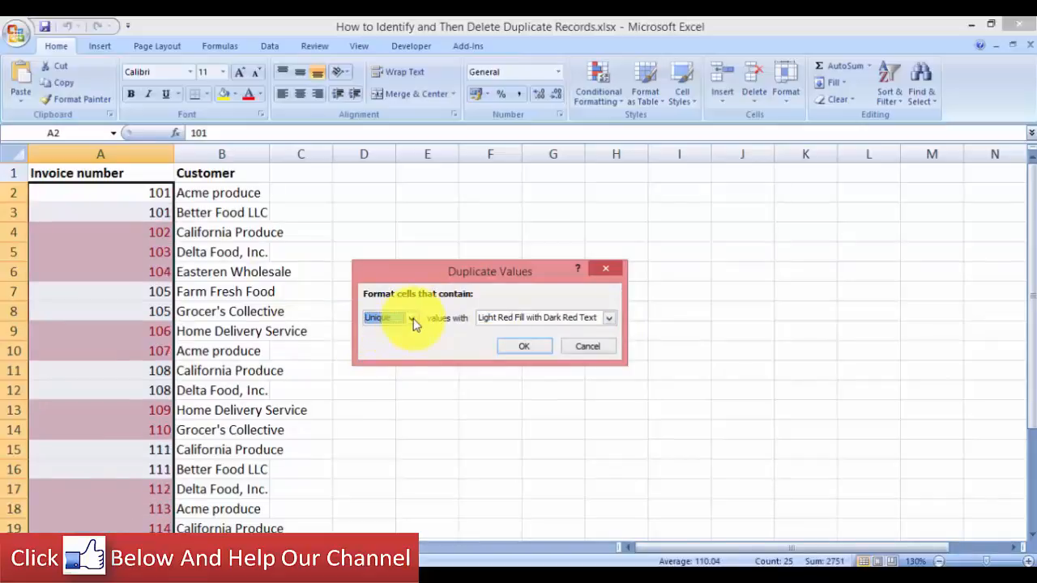
click(412, 318)
click(394, 333)
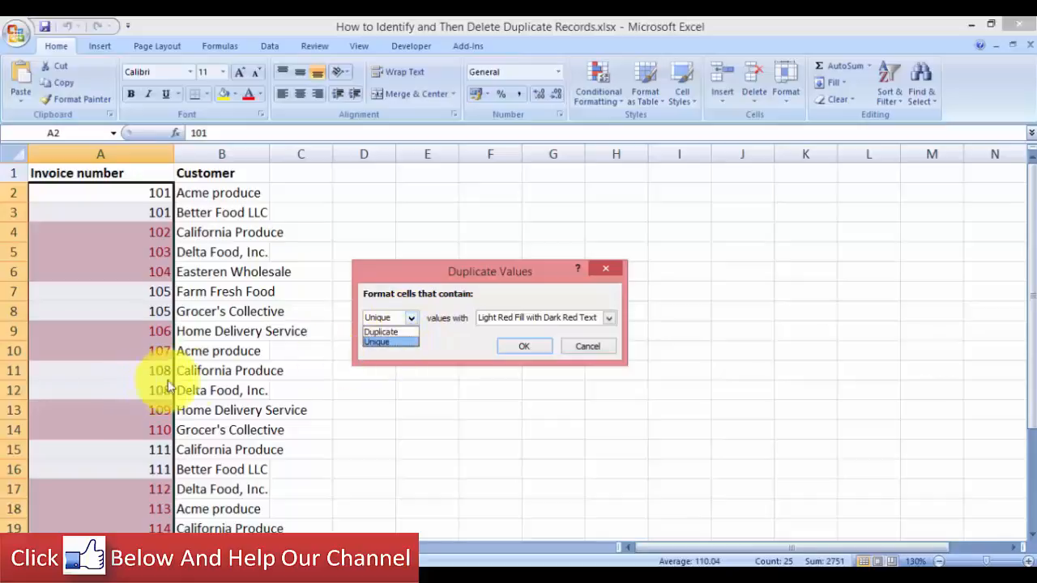
click(395, 342)
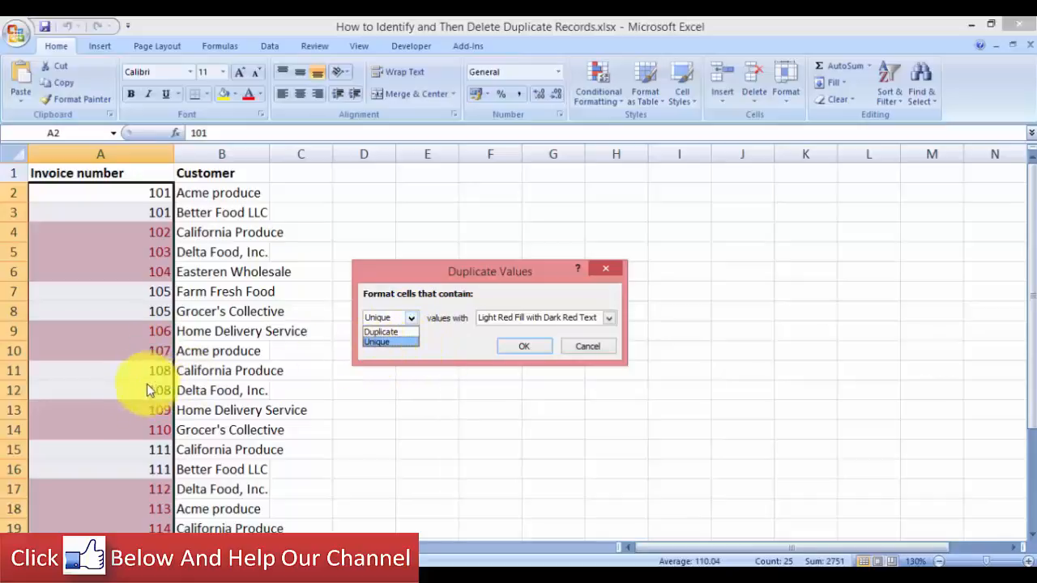
click(388, 334)
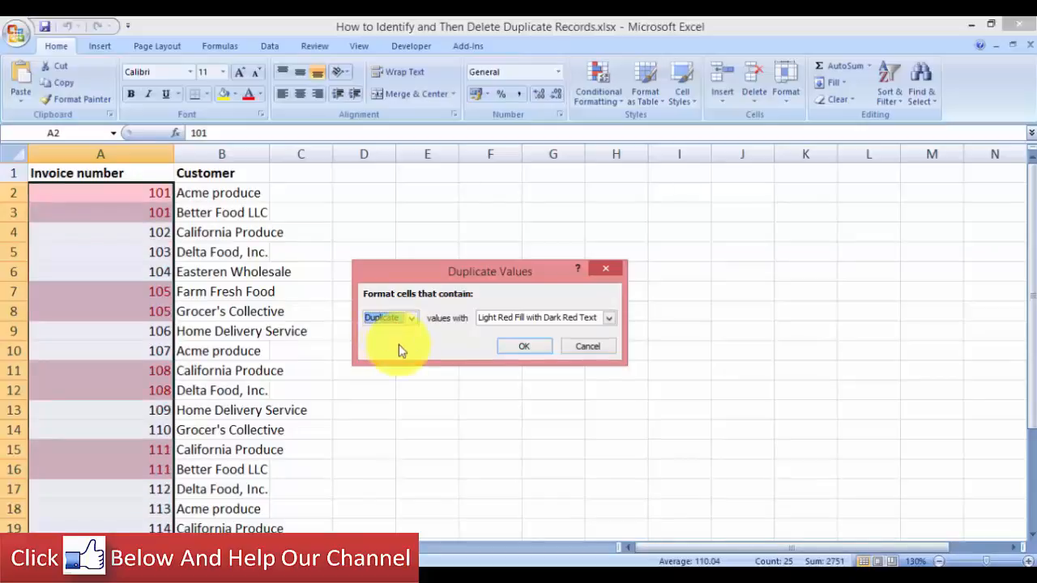
- Format the duplicate invoice numbers with Green Fill with Dark Green Text and apply the rule
click(608, 320)
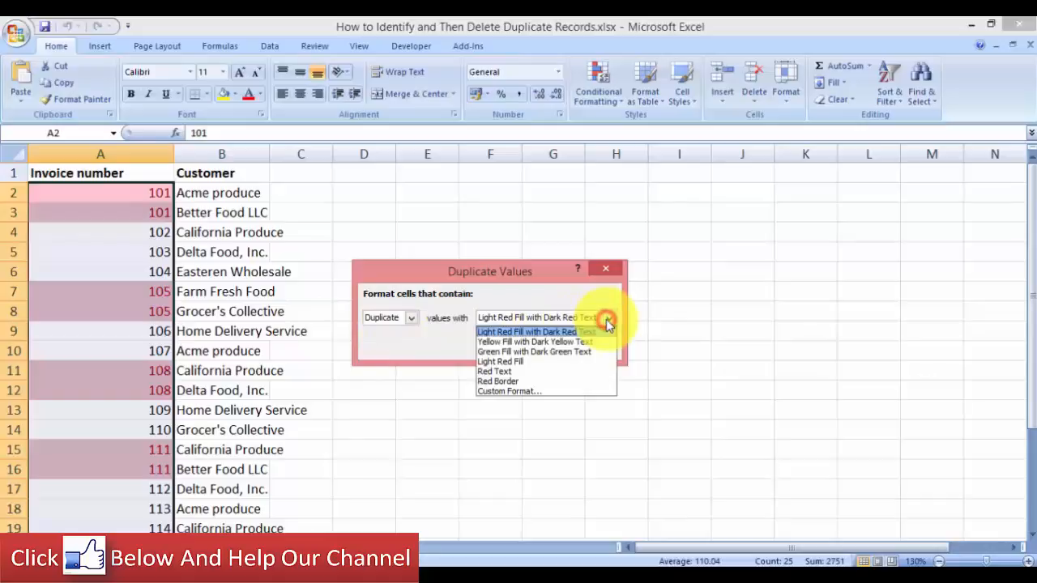
click(521, 354)
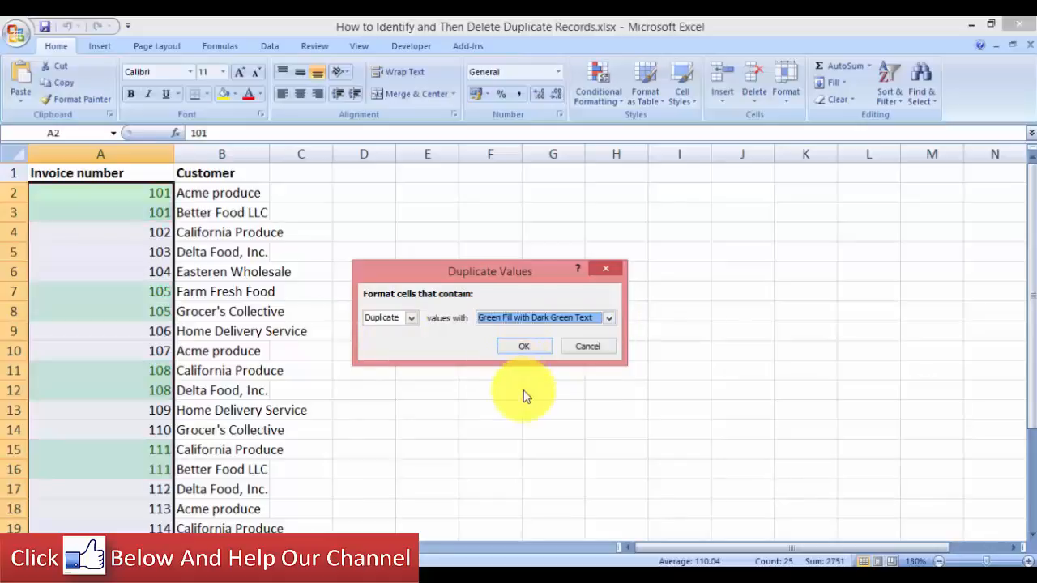
click(531, 349)
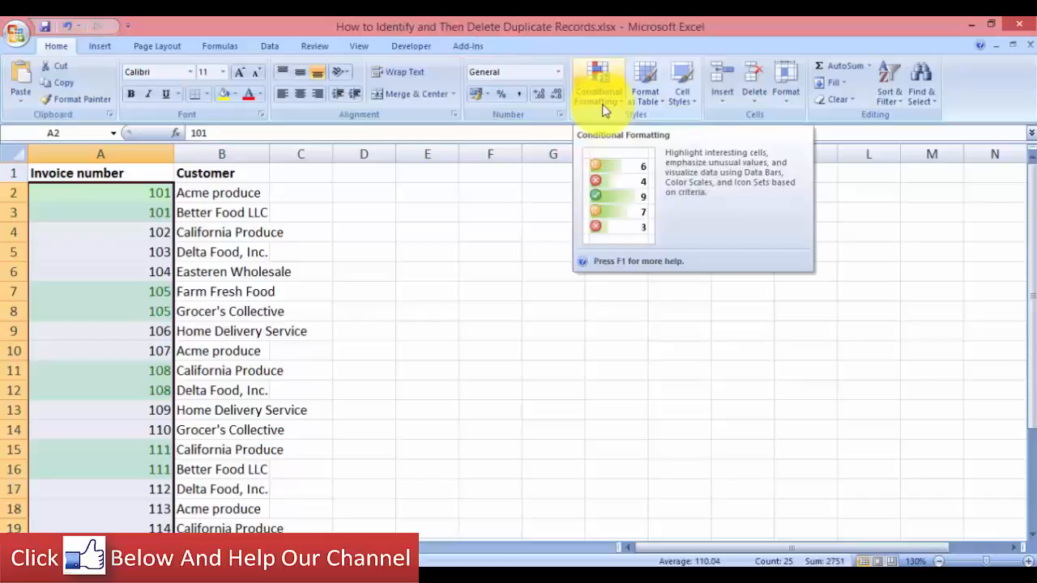
click(270, 46)
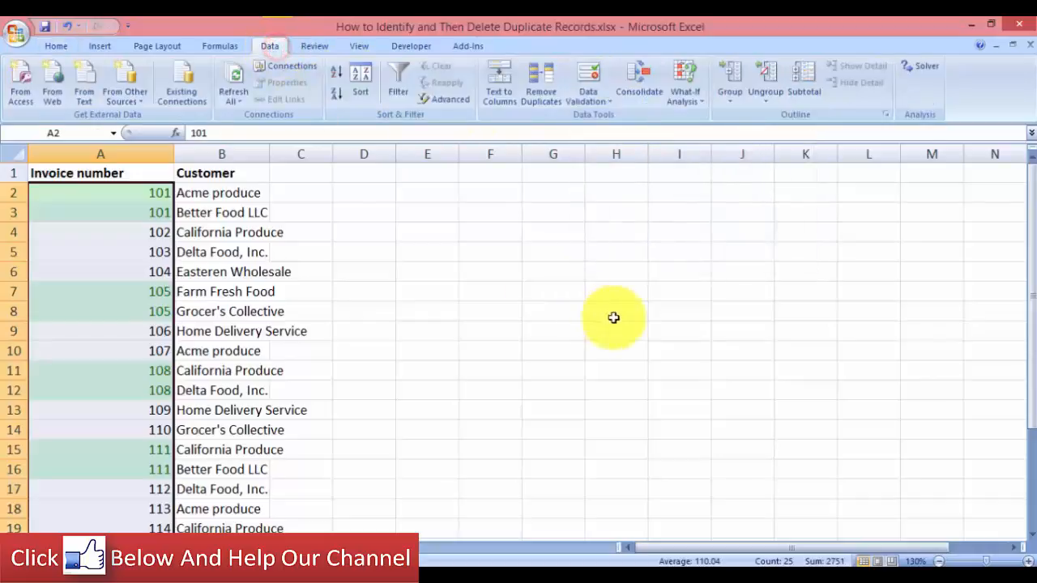
click(602, 103)
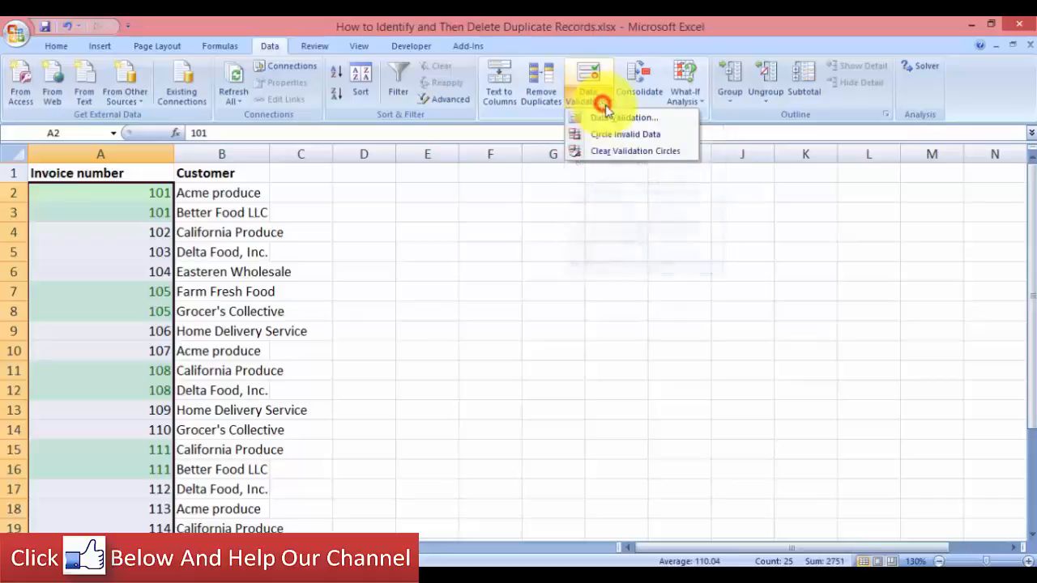
click(470, 262)
scroll(467, 262, down, 5)
scroll(467, 262, up, 5)
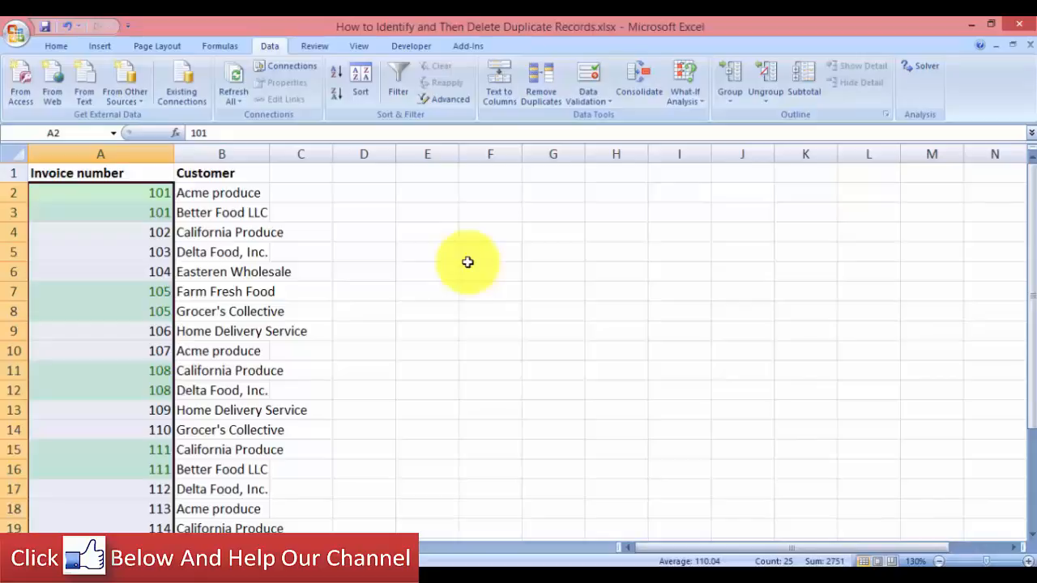
click(56, 46)
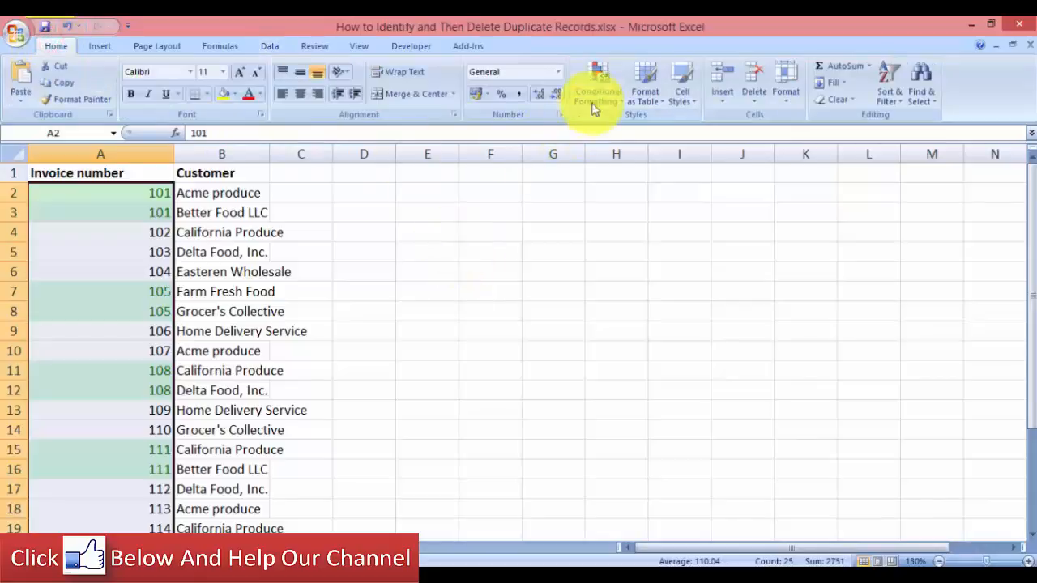